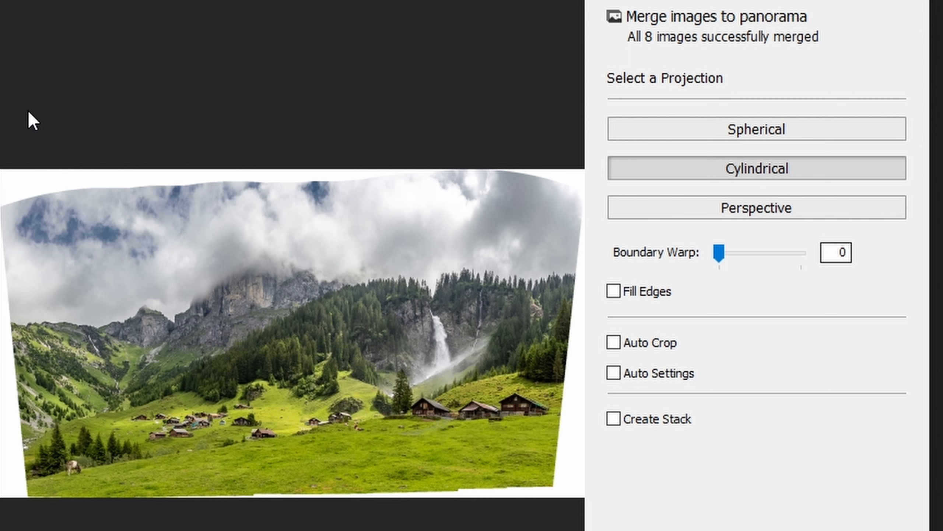
{"action": "left_click", "coordinate": [615, 294]}
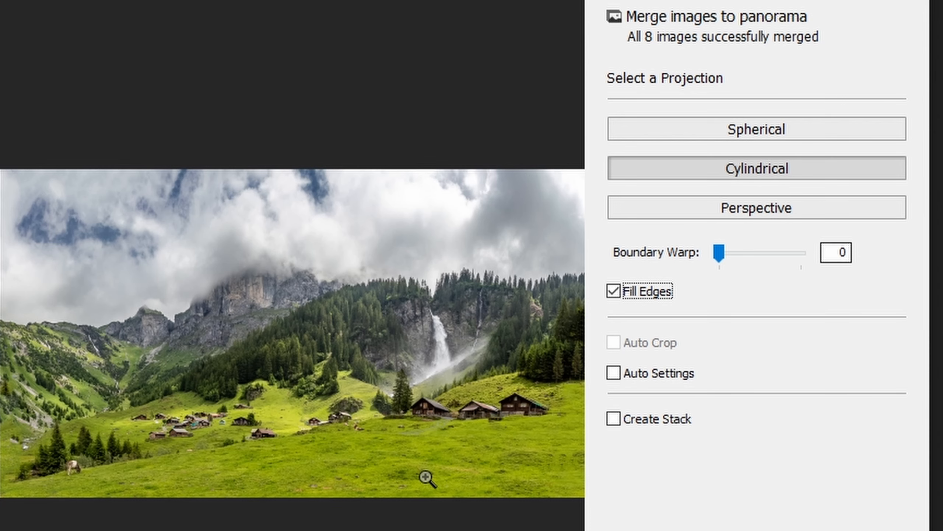
{"action": "left_click", "coordinate": [20, 478]}
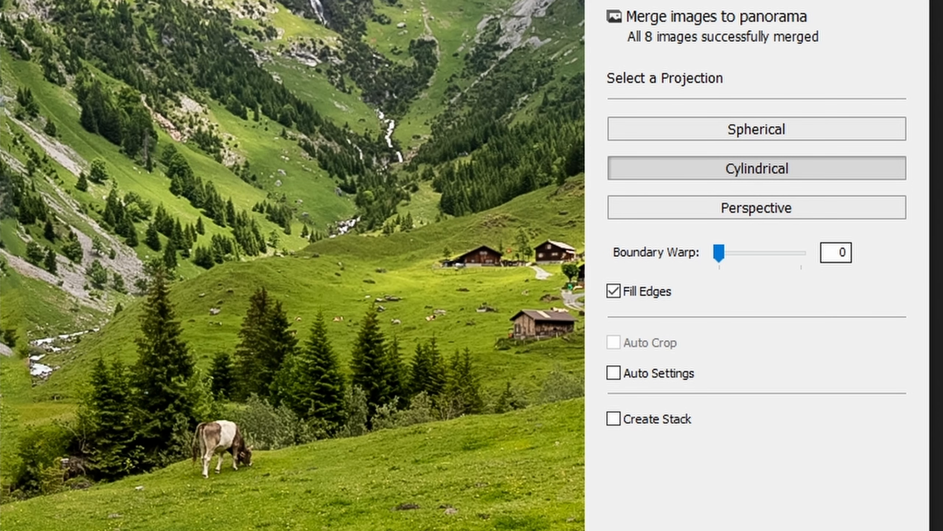
{"action": "left_click_drag", "start_coordinate": [171, 530], "coordinate": [257, 530]}
{"action": "left_click_drag", "start_coordinate": [459, 357], "coordinate": [320, 320]}
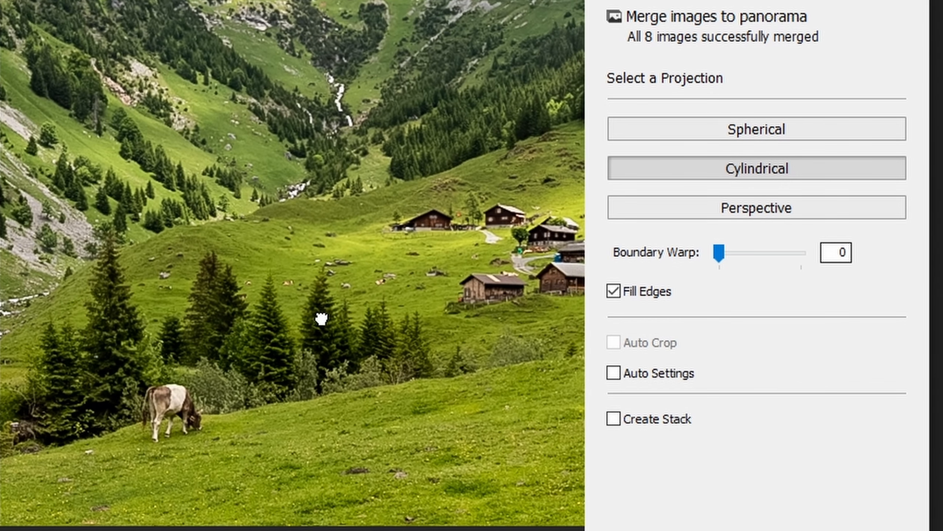
{"action": "left_click_drag", "start_coordinate": [224, 499], "coordinate": [446, 468]}
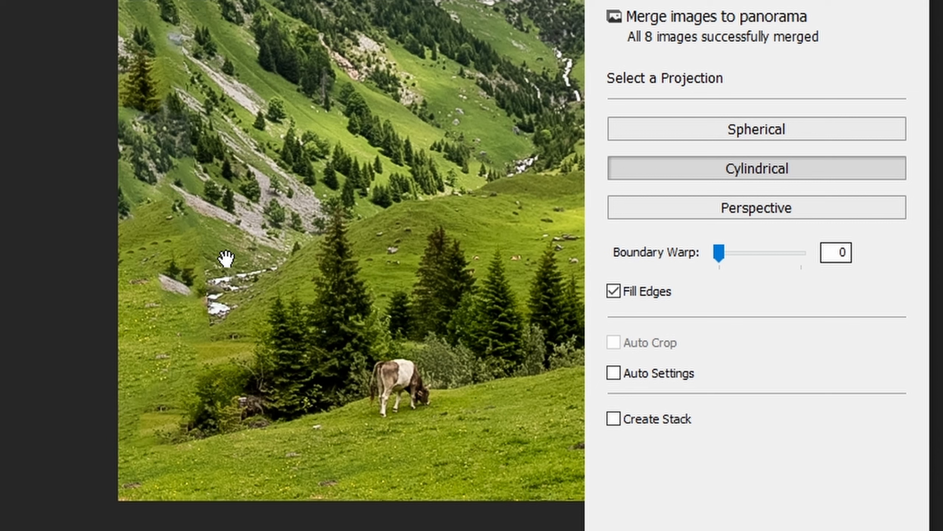
{"action": "left_click_drag", "start_coordinate": [358, 235], "coordinate": [350, 196]}
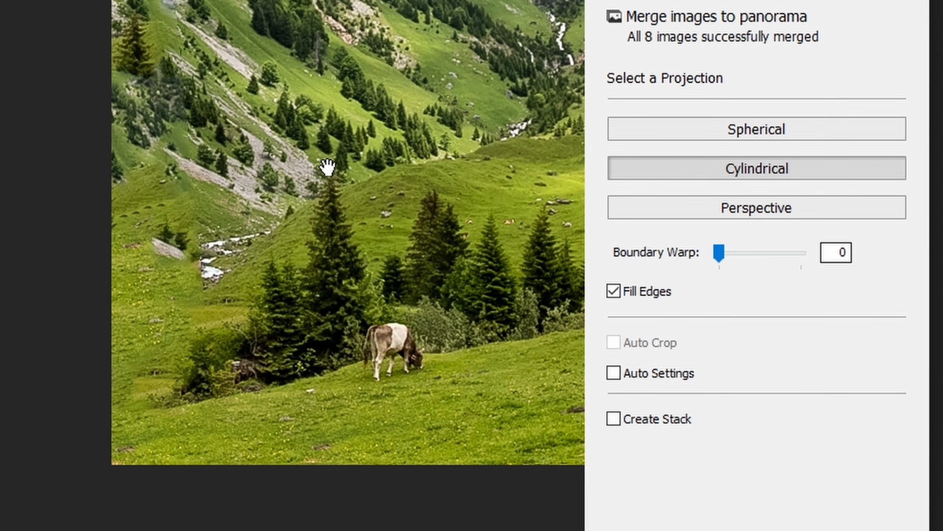
{"action": "left_click_drag", "start_coordinate": [384, 117], "coordinate": [230, 373]}
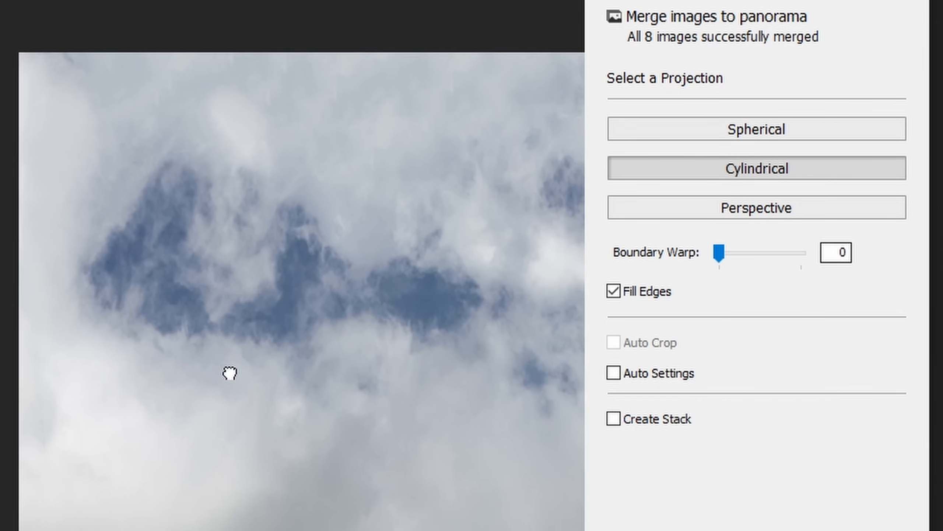
{"action": "left_click", "coordinate": [142, 245]}
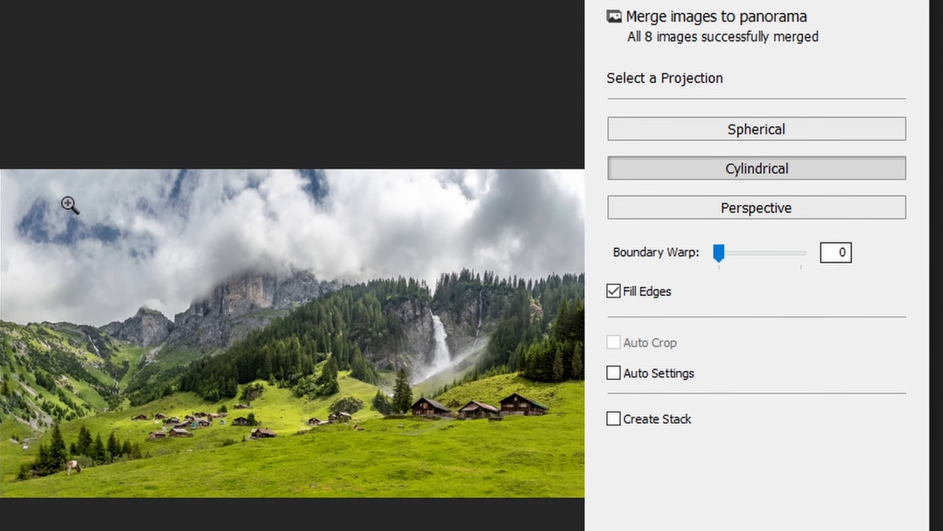
{"action": "left_click", "coordinate": [44, 196]}
{"action": "left_click_drag", "start_coordinate": [42, 196], "coordinate": [246, 262]}
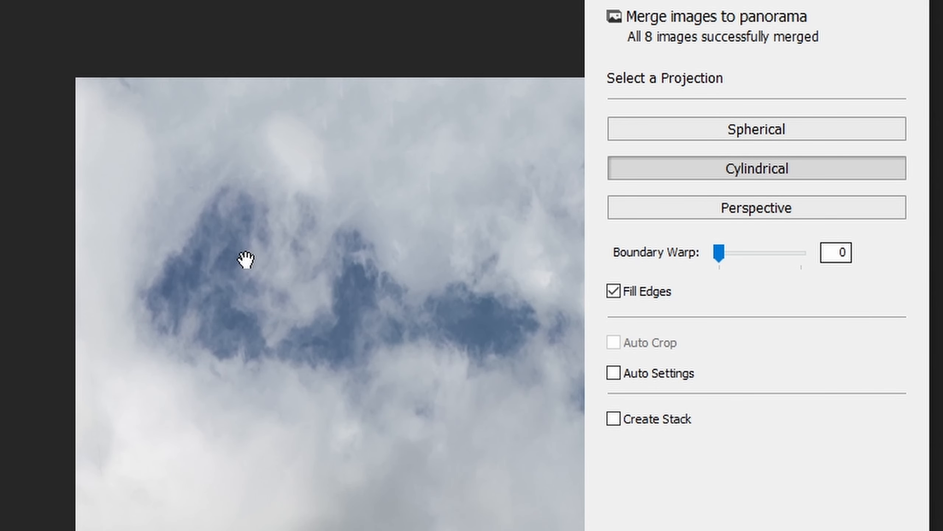
{"action": "left_click", "coordinate": [298, 303]}
{"action": "left_click", "coordinate": [208, 432]}
{"action": "left_click", "coordinate": [211, 428]}
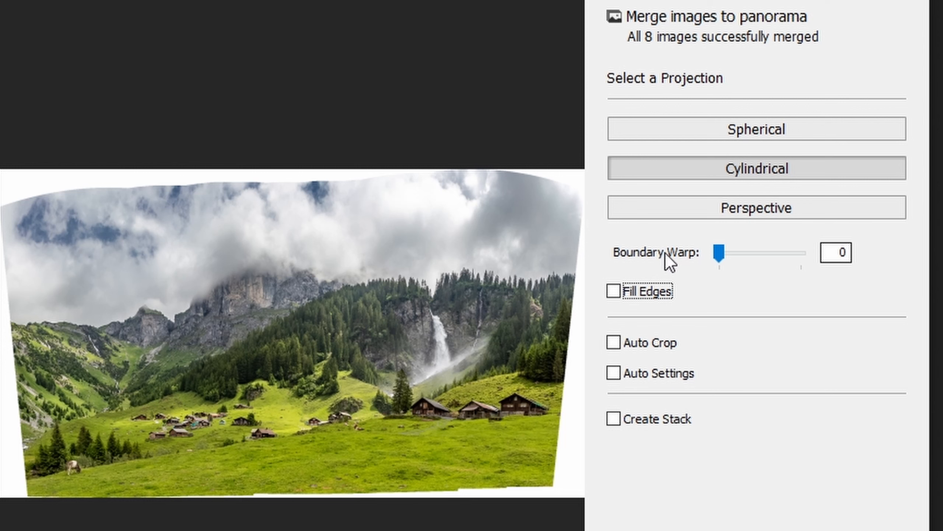
{"action": "left_click_drag", "start_coordinate": [717, 251], "coordinate": [764, 257]}
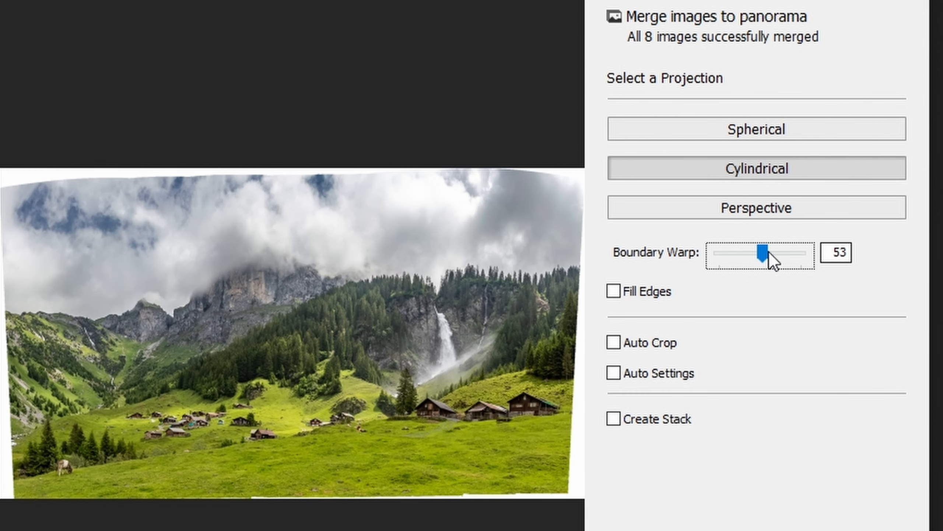
{"action": "left_click_drag", "start_coordinate": [766, 255], "coordinate": [791, 255]}
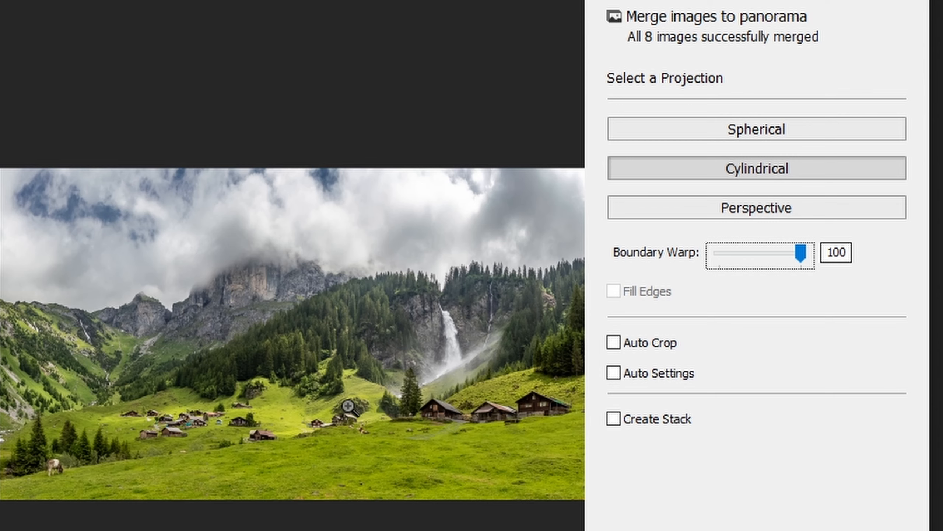
{"action": "left_click", "coordinate": [442, 439]}
{"action": "left_click_drag", "start_coordinate": [442, 442], "coordinate": [311, 459]}
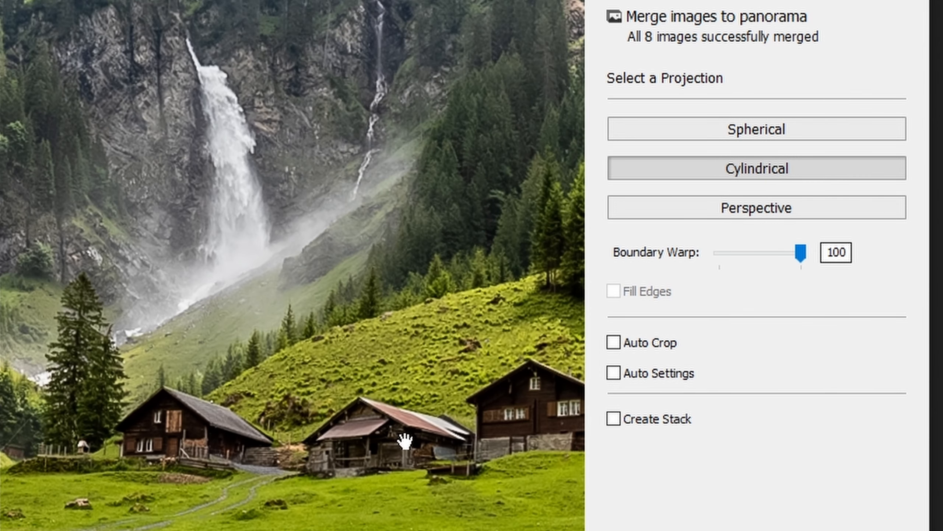
{"action": "left_click_drag", "start_coordinate": [496, 504], "coordinate": [368, 480]}
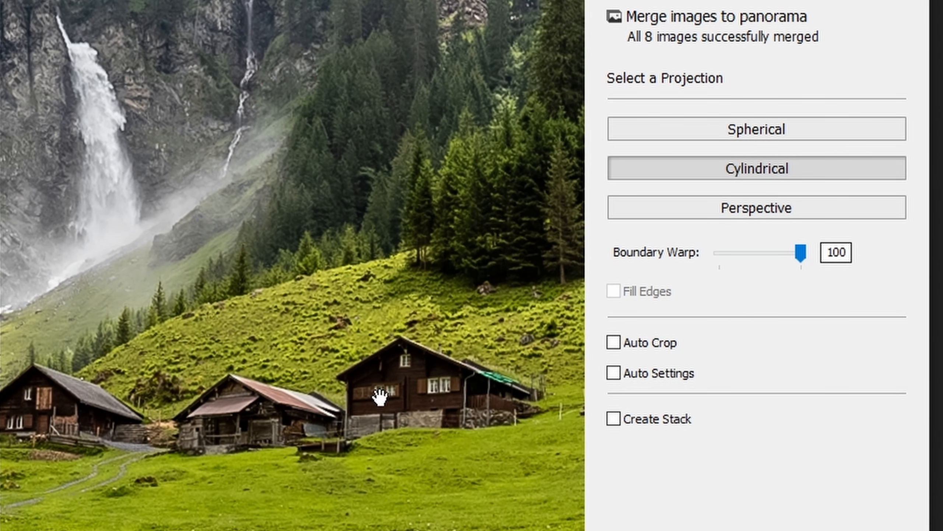
{"action": "left_click", "coordinate": [348, 480]}
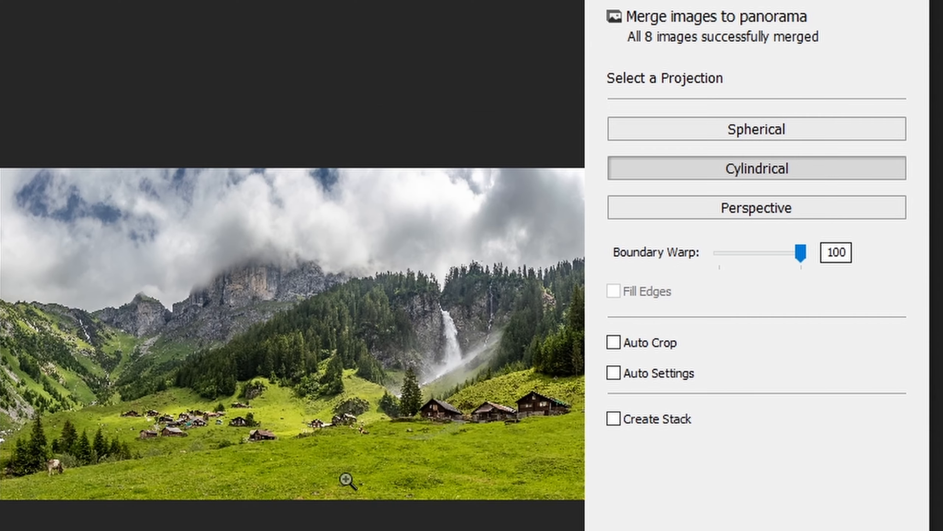
{"action": "left_click", "coordinate": [8, 469]}
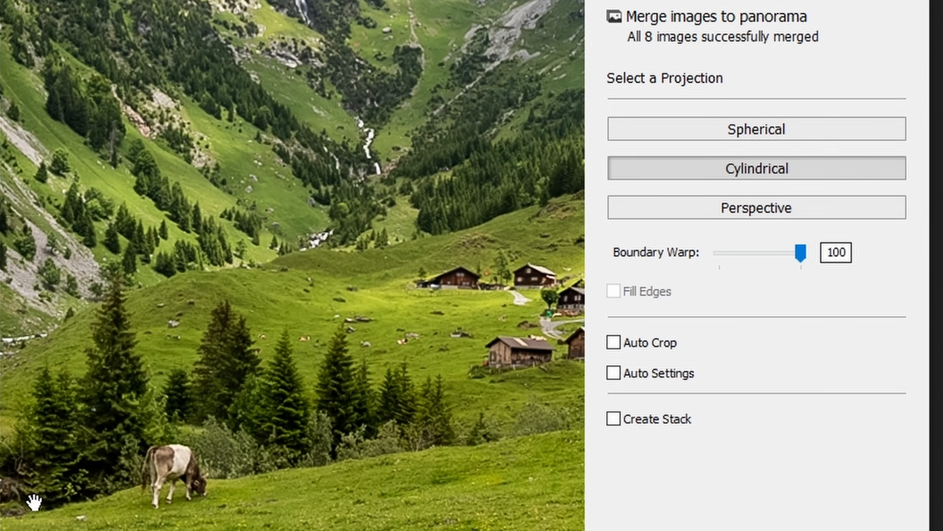
{"action": "left_click_drag", "start_coordinate": [34, 498], "coordinate": [131, 461]}
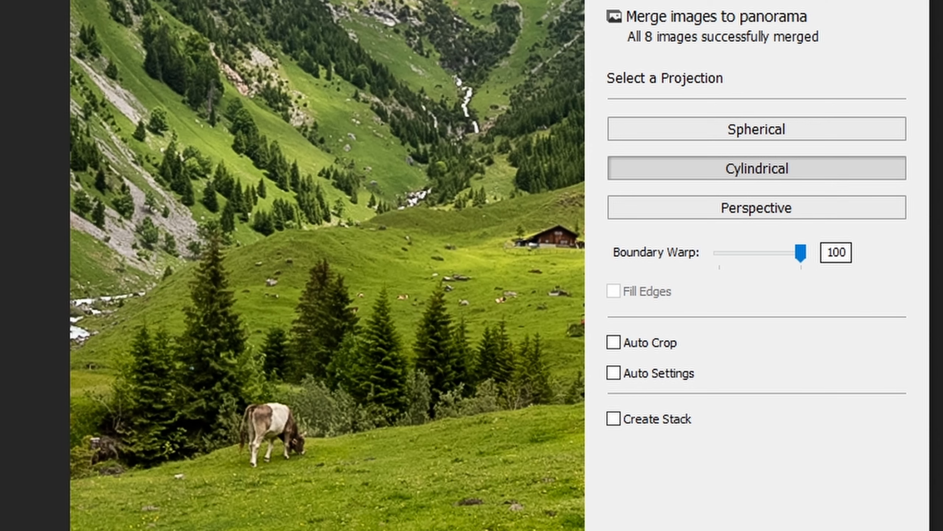
{"action": "left_click_drag", "start_coordinate": [178, 141], "coordinate": [93, 246]}
{"action": "left_click", "coordinate": [445, 417]}
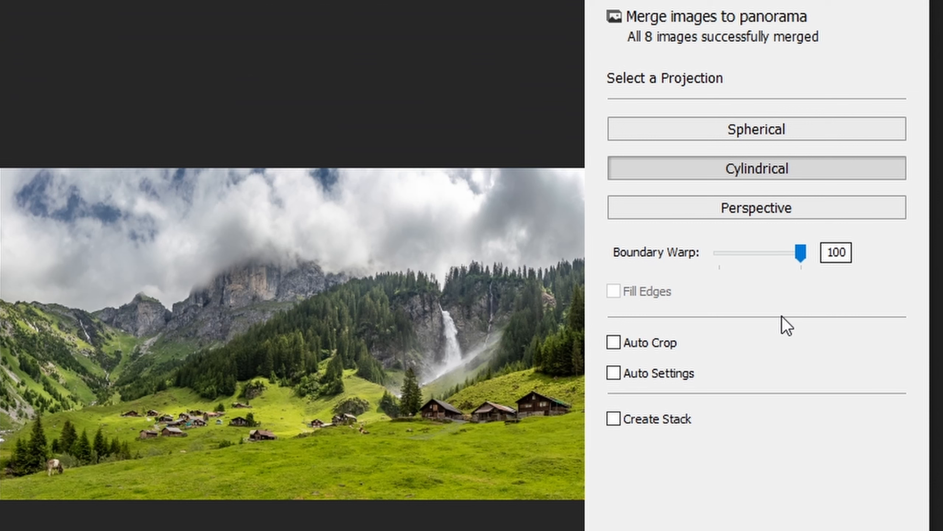
{"action": "left_click_drag", "start_coordinate": [798, 258], "coordinate": [664, 260]}
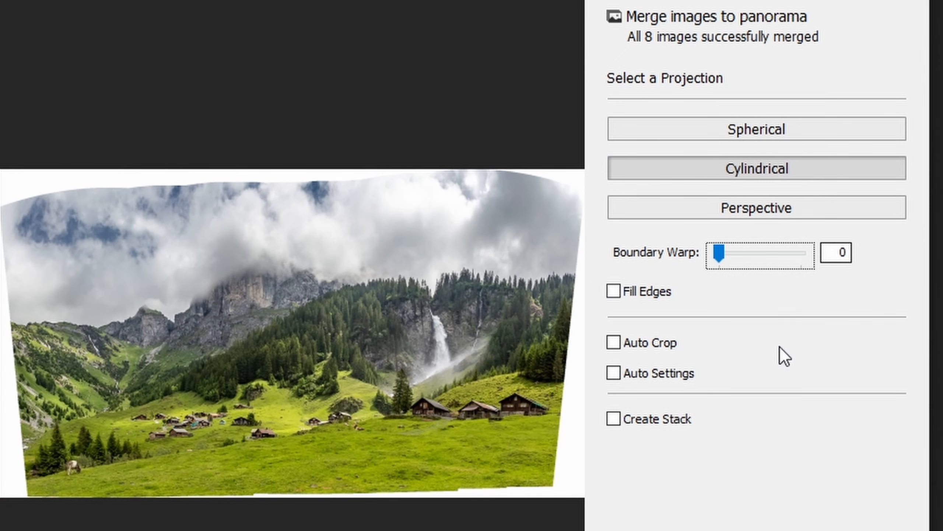
{"action": "left_click", "coordinate": [616, 345]}
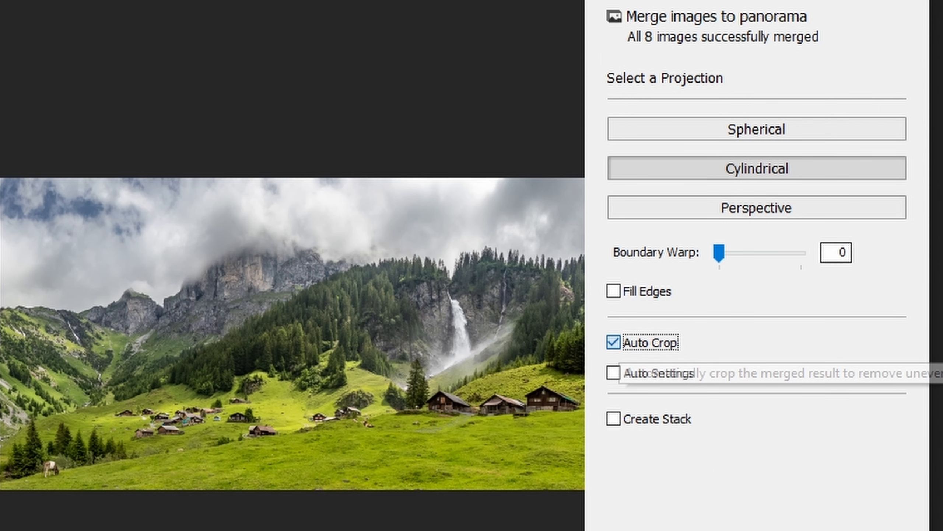
{"action": "key", "text": "space"}
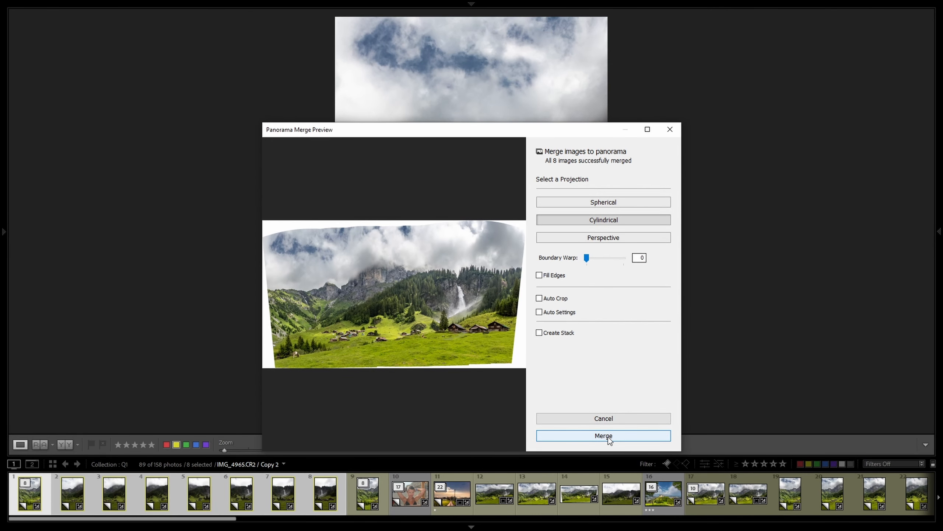
Merge the panorama as IMG_4965-Pano-4.dng, select it, and reset its Basic adjustments to zero.
{"action": "left_click", "coordinate": [607, 436]}
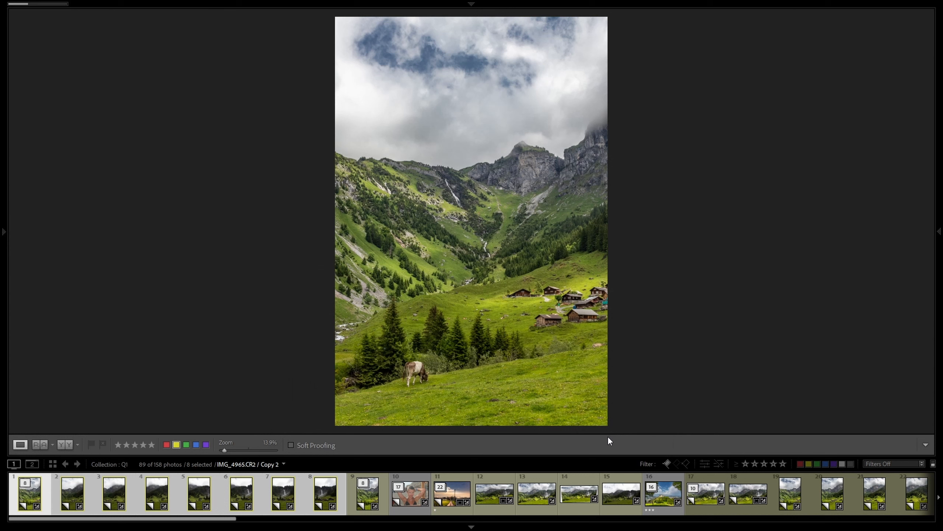
{"action": "mouse_move", "coordinate": [37, 6]}
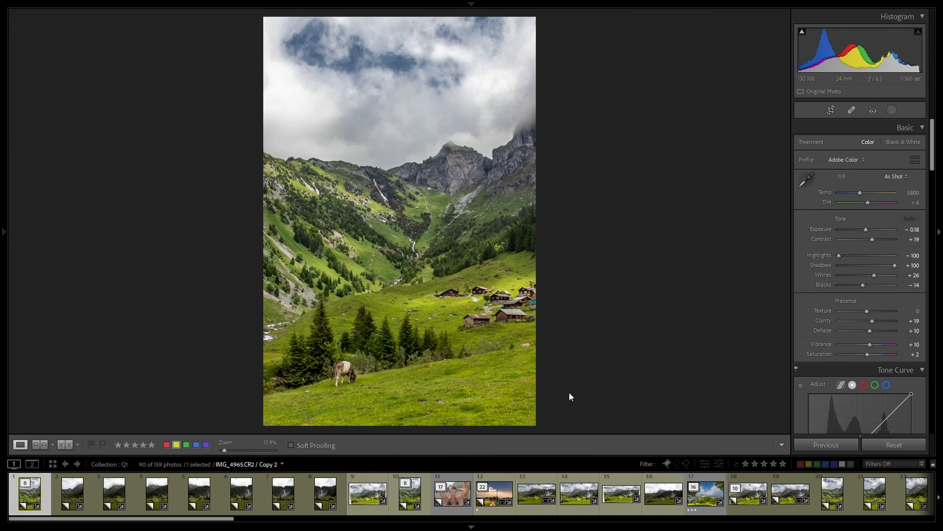
{"action": "left_click", "coordinate": [364, 496]}
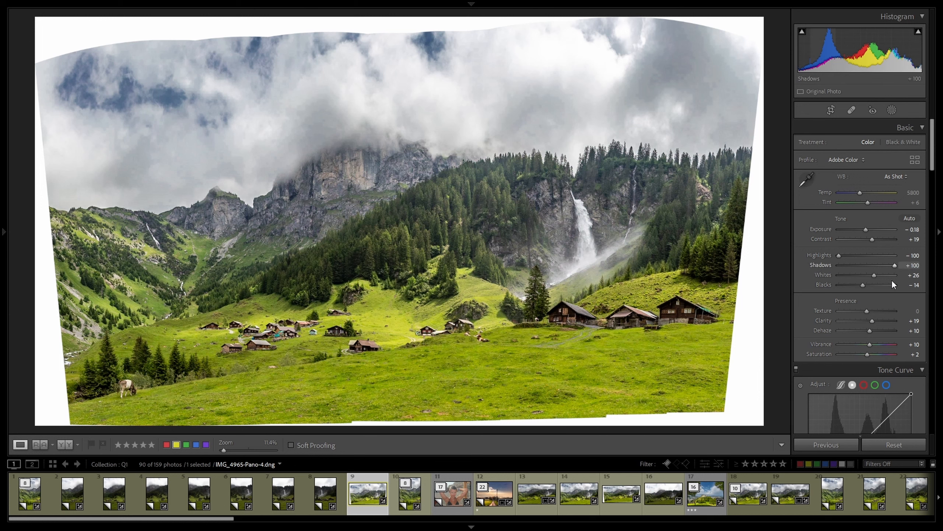
{"action": "left_click", "coordinate": [881, 446]}
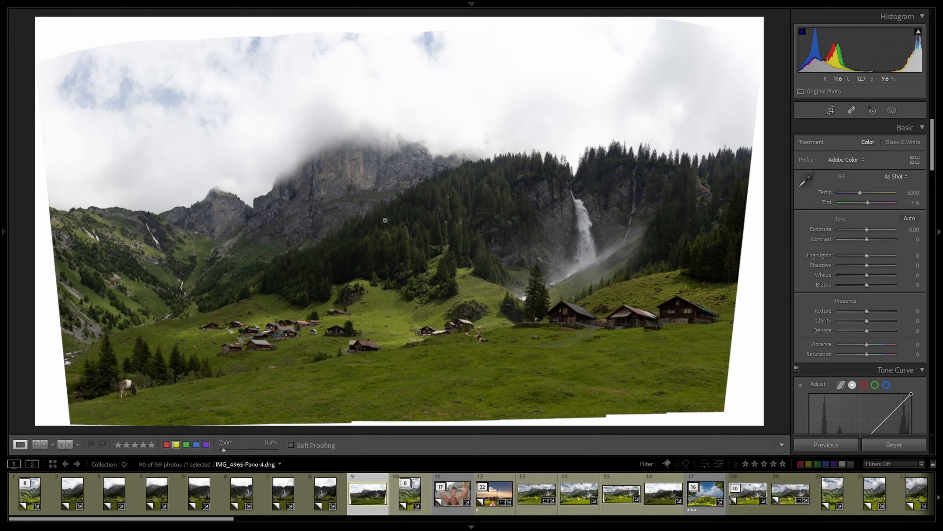
Copy IMG_4965.CR2 / Copy 2's develop settings, excluding crop and masking, and paste them onto the panorama.
{"action": "right_click", "coordinate": [28, 494]}
{"action": "mouse_move", "coordinate": [76, 384]}
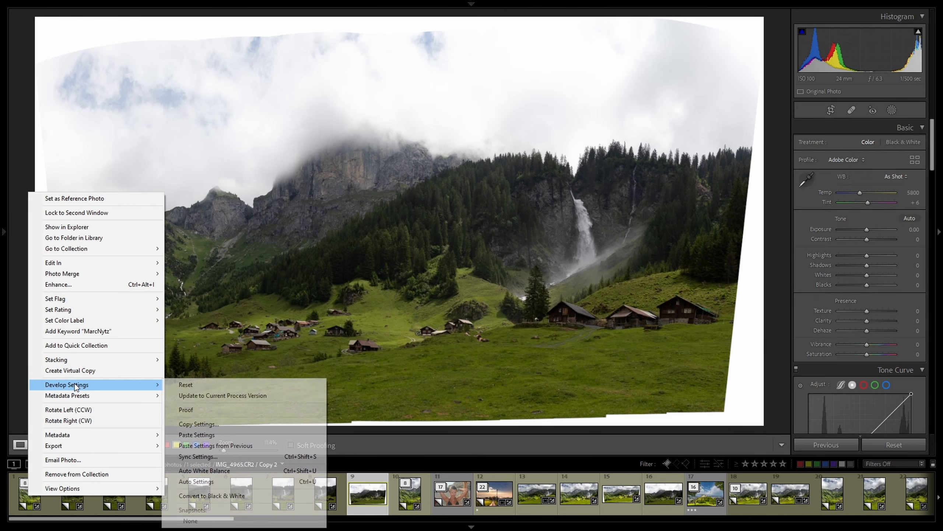
{"action": "left_click", "coordinate": [195, 425]}
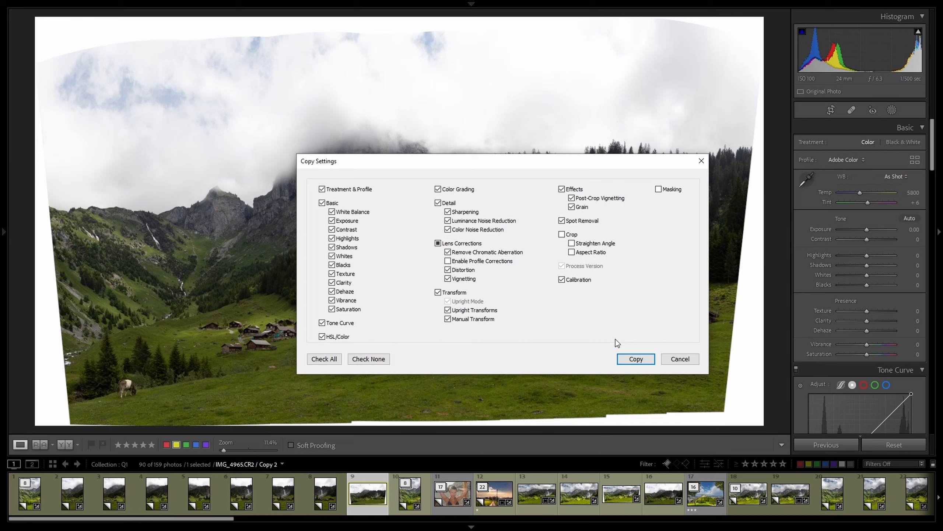
{"action": "left_click", "coordinate": [629, 357]}
{"action": "right_click", "coordinate": [362, 502]}
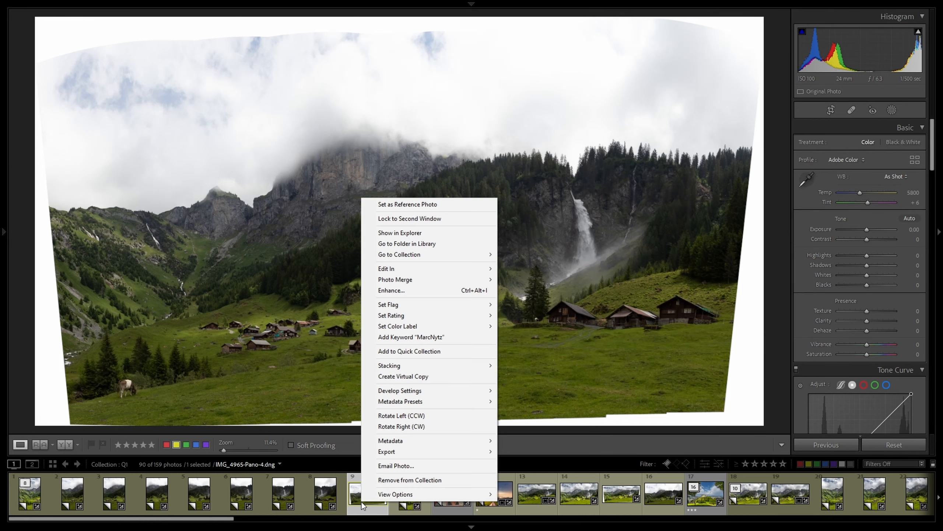
{"action": "mouse_move", "coordinate": [407, 390]}
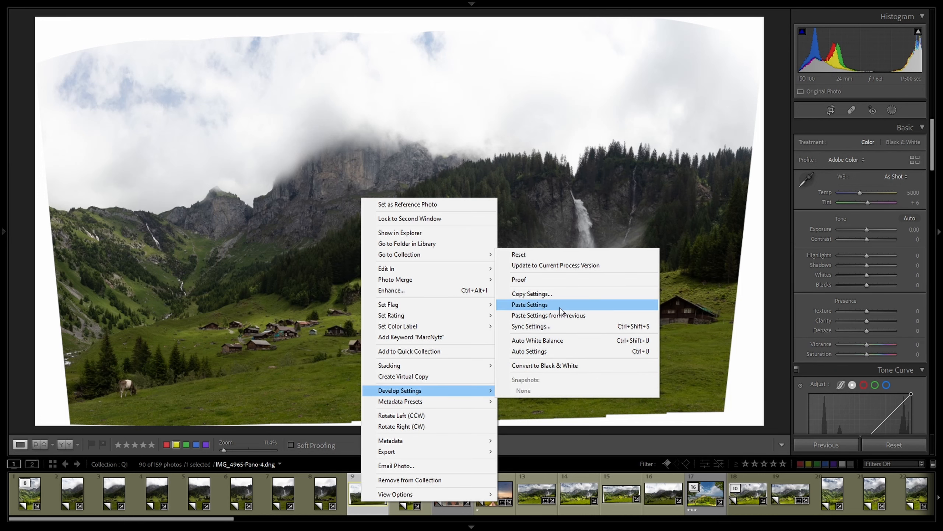
{"action": "left_click", "coordinate": [560, 306]}
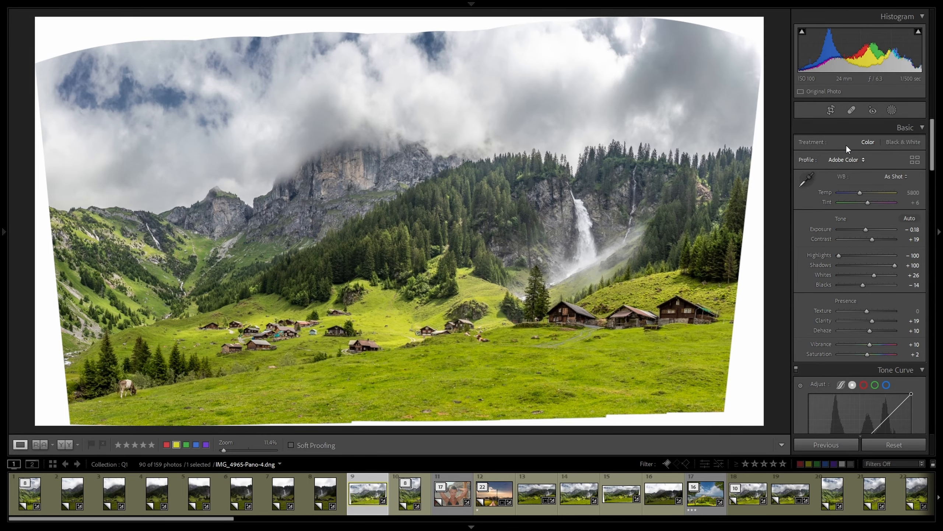
Adjust the top, bottom, left and right crop edges to trim the warped white borders, then commit.
{"action": "left_click", "coordinate": [834, 108]}
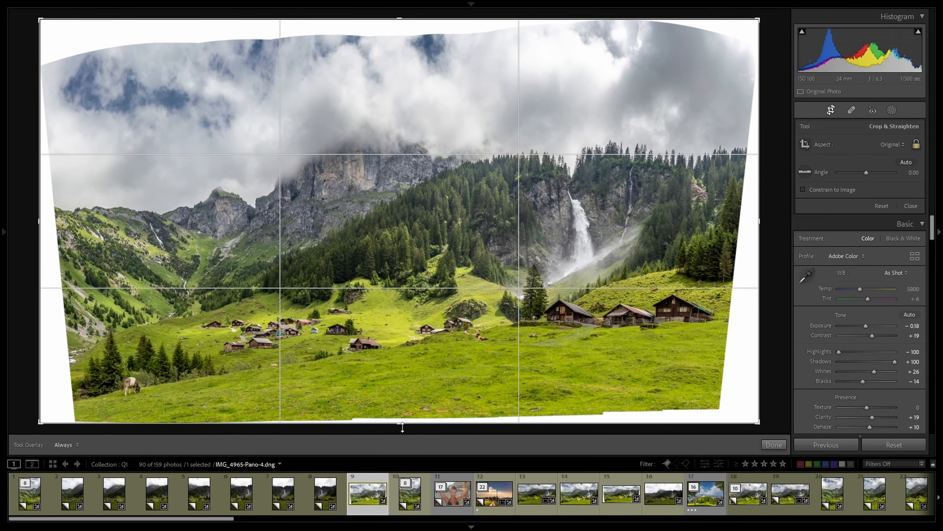
{"action": "left_click_drag", "start_coordinate": [402, 428], "coordinate": [402, 419]}
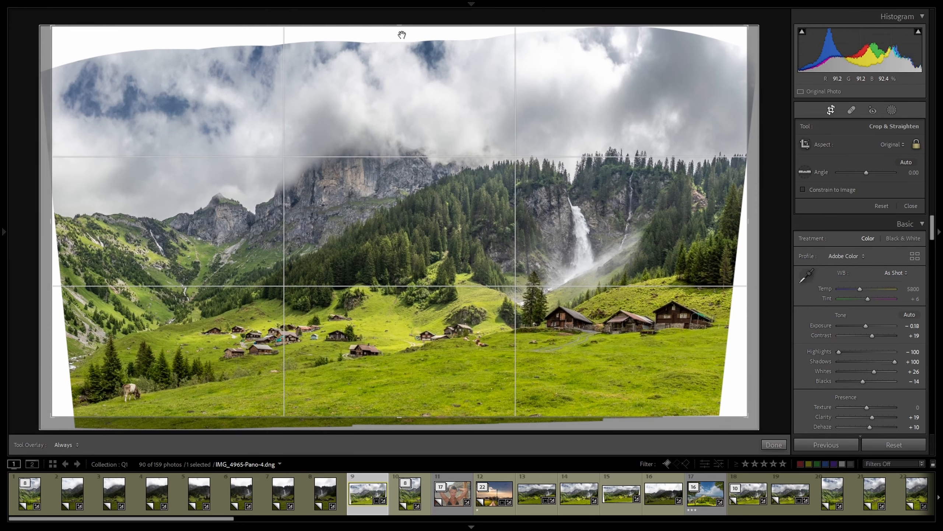
{"action": "left_click_drag", "start_coordinate": [399, 33], "coordinate": [400, 51]}
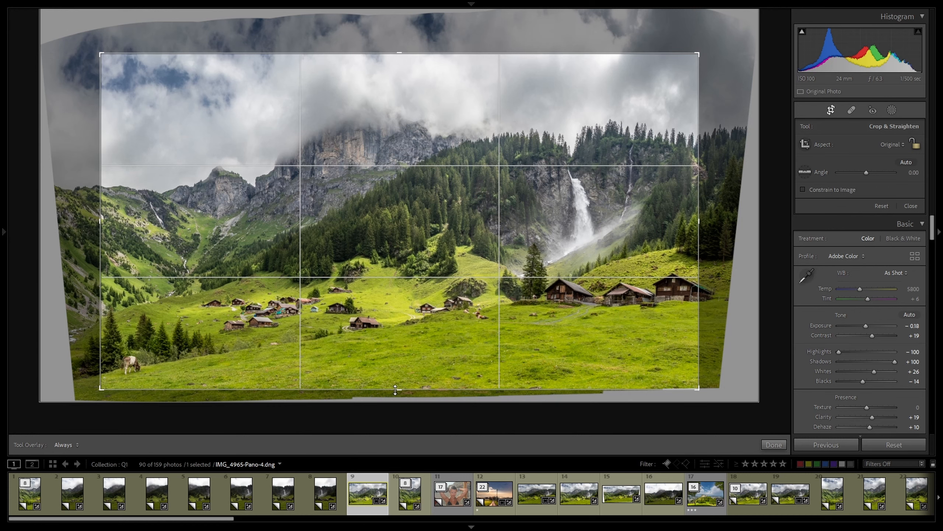
{"action": "left_click_drag", "start_coordinate": [398, 390], "coordinate": [398, 388]}
{"action": "left_click_drag", "start_coordinate": [100, 215], "coordinate": [79, 215]}
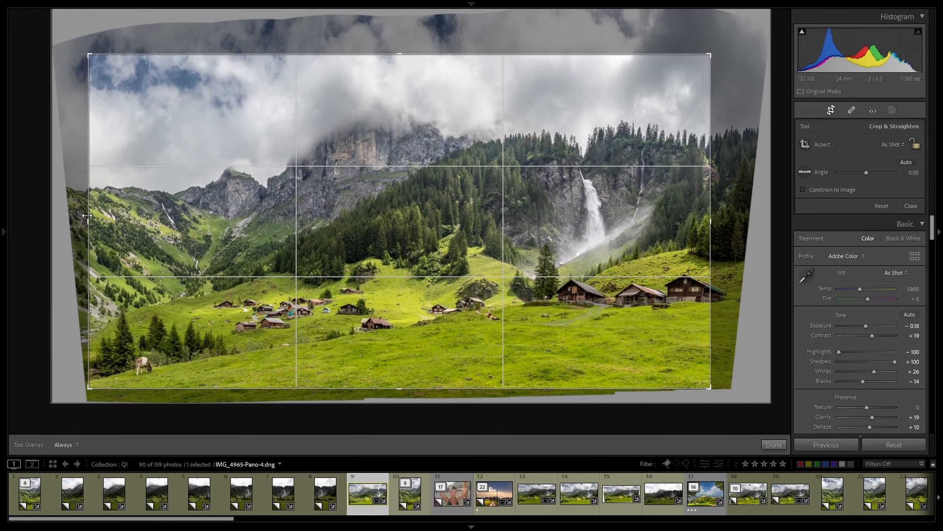
{"action": "left_click_drag", "start_coordinate": [711, 164], "coordinate": [730, 164]}
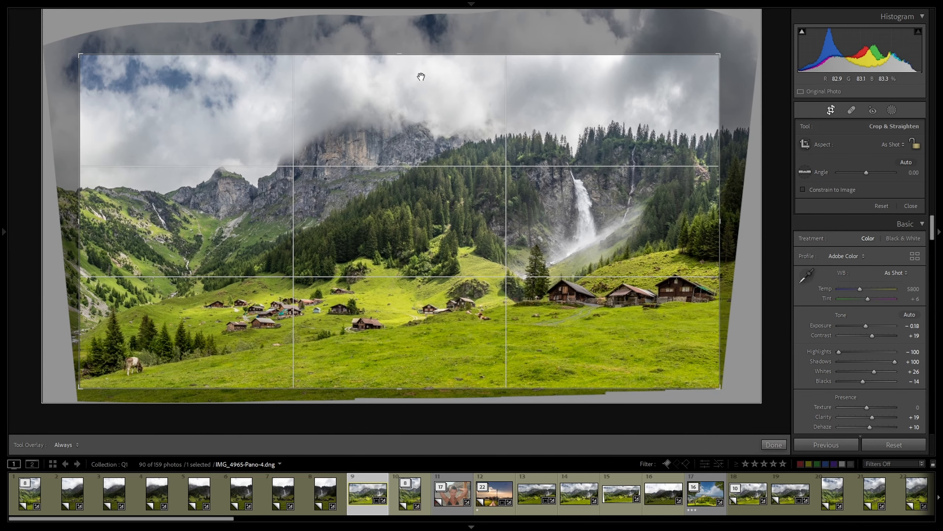
{"action": "mouse_move", "coordinate": [404, 53]}
{"action": "left_mouse_down"}
{"action": "mouse_move", "coordinate": [405, 84]}
{"action": "mouse_move", "coordinate": [410, 47]}
{"action": "mouse_move", "coordinate": [411, 57]}
{"action": "left_mouse_up"}
{"action": "key", "text": "Return"}
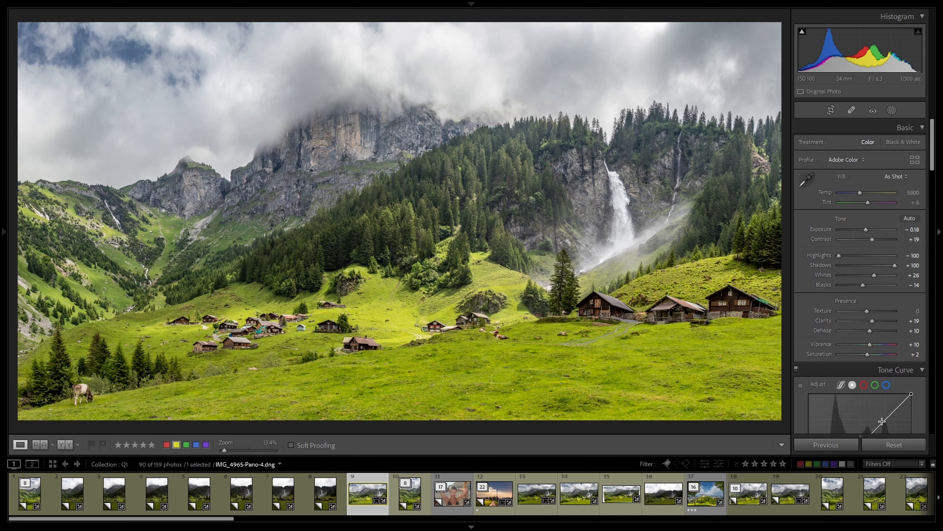
Reset IMG_4965-Pano-4.dng to unedited and uncropped, with all Basic values at 0.
{"action": "left_click", "coordinate": [882, 445]}
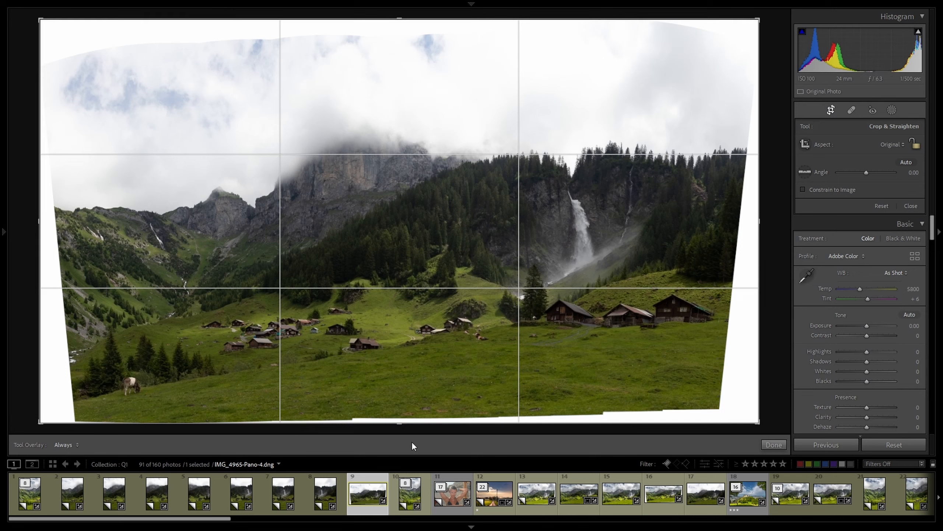
Pull the bottom, top, right and left crop edges inward until no white warped borders remain.
{"action": "left_click_drag", "start_coordinate": [395, 426], "coordinate": [395, 411]}
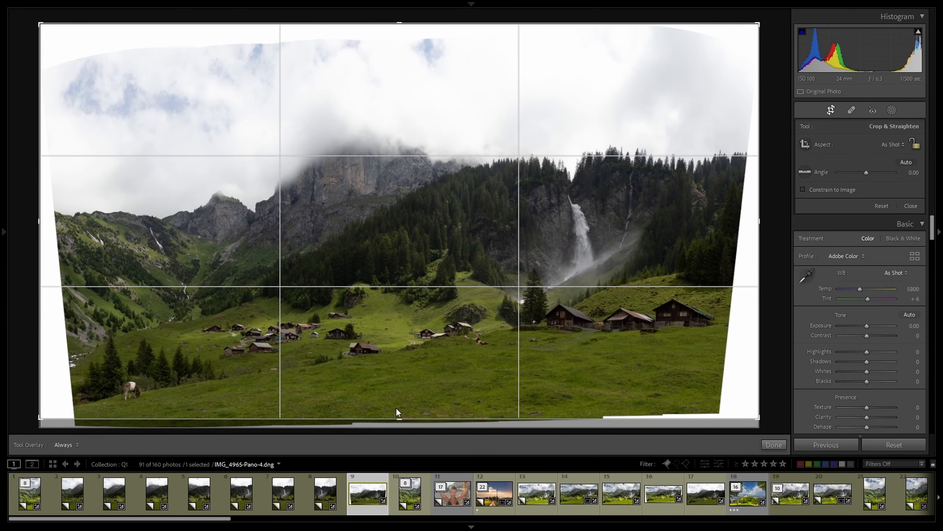
{"action": "left_click_drag", "start_coordinate": [395, 23], "coordinate": [396, 39]}
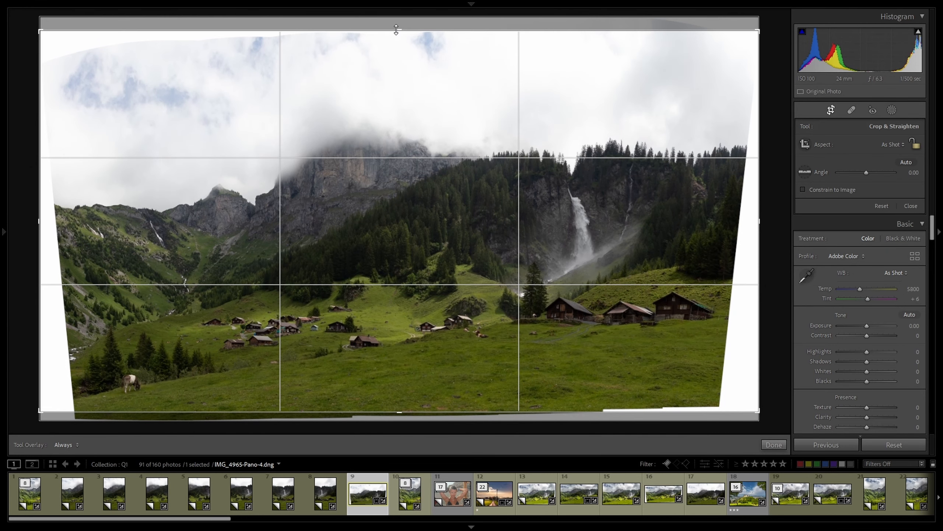
{"action": "left_click_drag", "start_coordinate": [759, 226], "coordinate": [739, 225]}
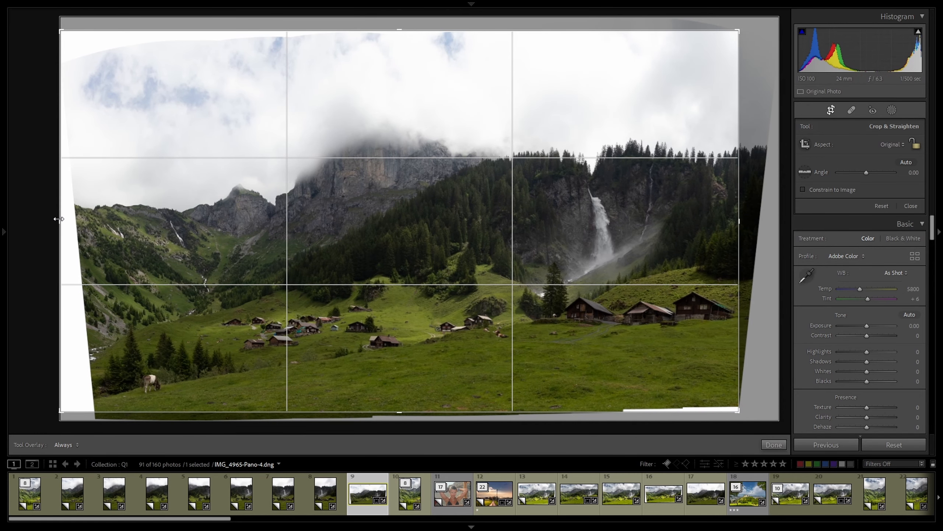
{"action": "left_click_drag", "start_coordinate": [60, 214], "coordinate": [79, 223]}
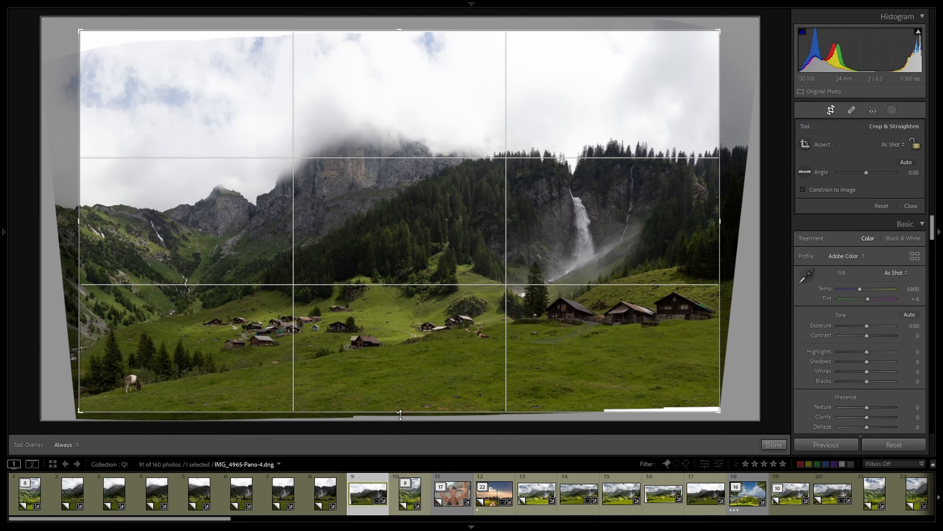
{"action": "left_click_drag", "start_coordinate": [400, 414], "coordinate": [400, 410]}
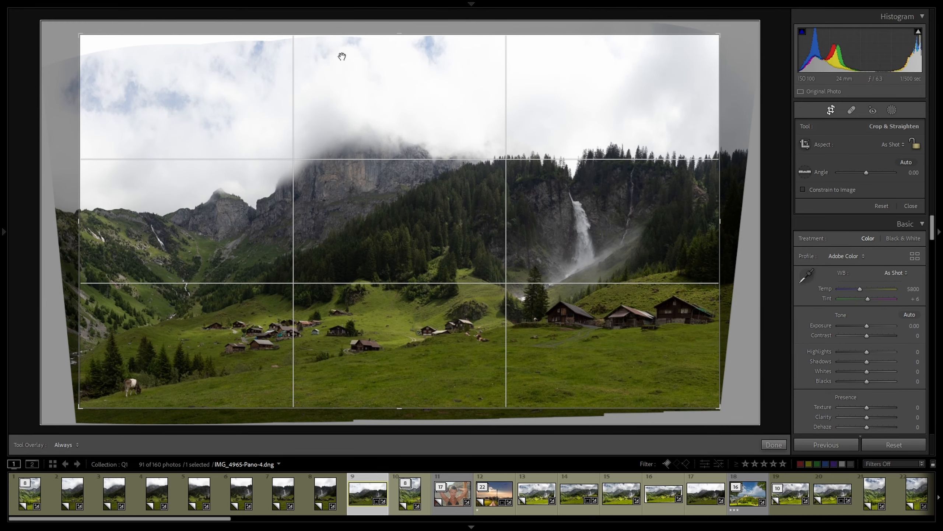
{"action": "left_click_drag", "start_coordinate": [399, 34], "coordinate": [400, 50]}
Commit the crop on the panorama.
{"action": "key", "text": "Return"}
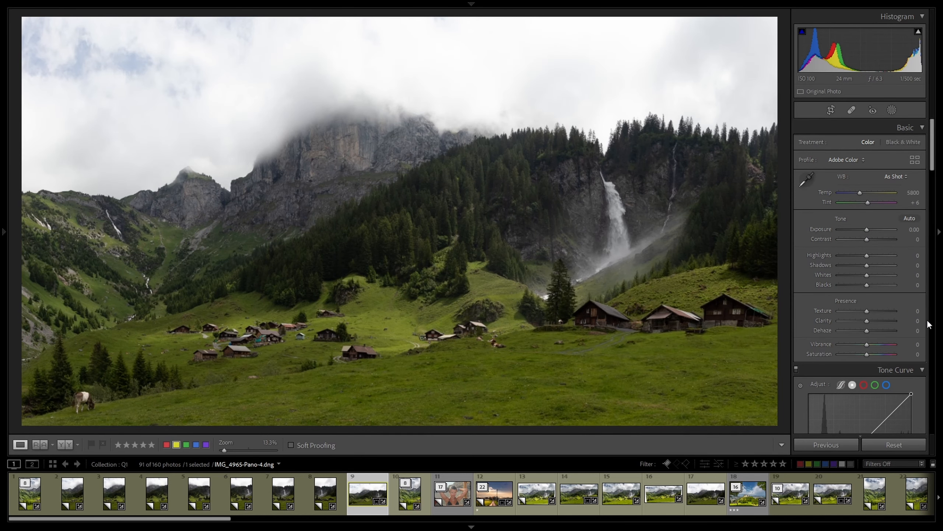
{"action": "scroll", "coordinate": [837, 324], "scroll_direction": "down", "scroll_amount": 15}
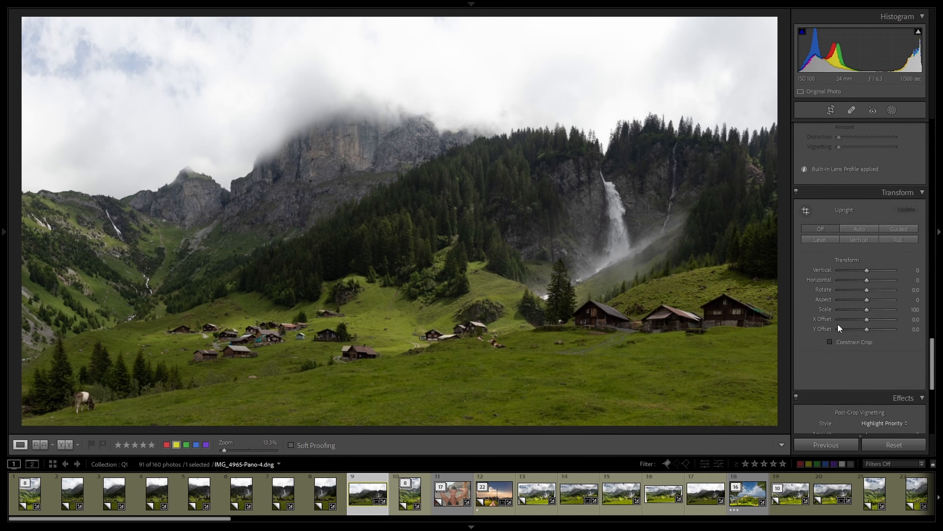
{"action": "scroll", "coordinate": [837, 323], "scroll_direction": "up", "scroll_amount": 4}
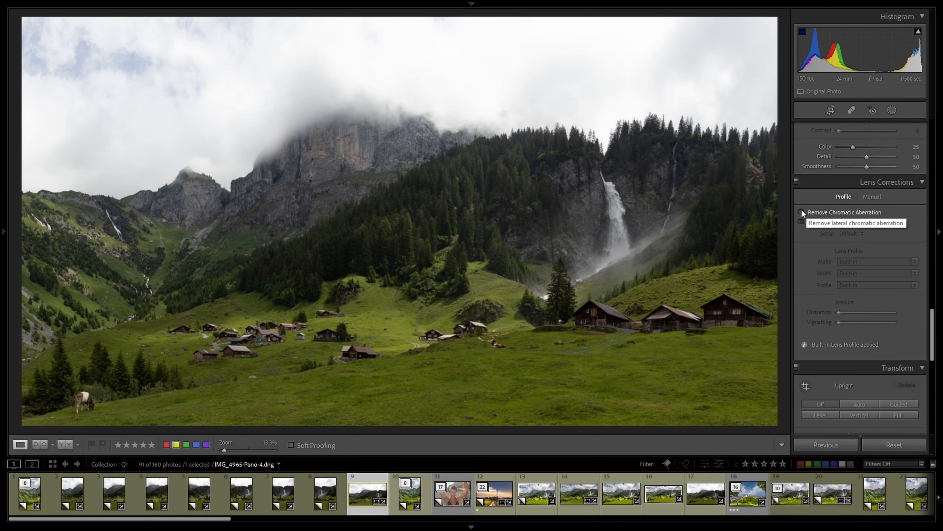
Inspect the treeline at 100% and enable Remove Chromatic Aberration in Lens Corrections.
{"action": "left_click", "coordinate": [531, 135]}
{"action": "left_click_drag", "start_coordinate": [532, 136], "coordinate": [613, 205]}
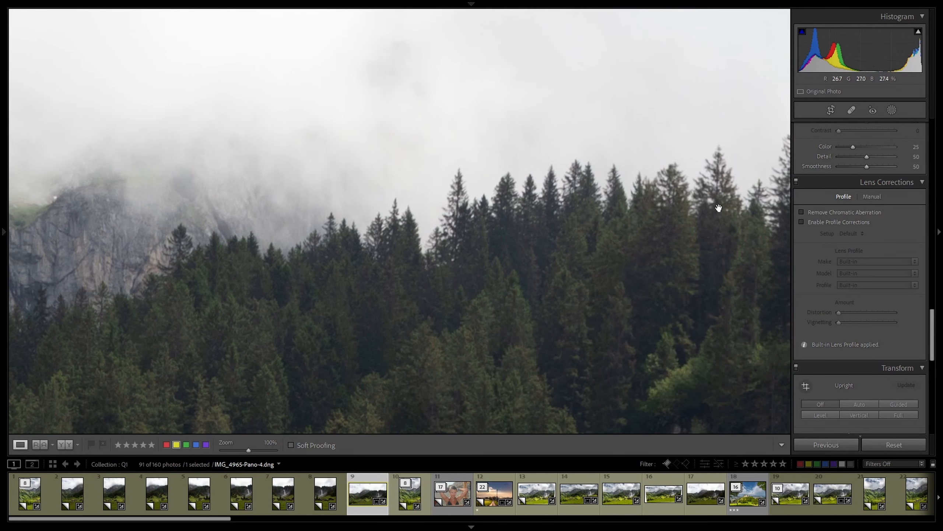
{"action": "left_click", "coordinate": [801, 213]}
{"action": "left_click", "coordinate": [520, 217]}
{"action": "scroll", "coordinate": [874, 269], "scroll_direction": "up", "scroll_amount": 10}
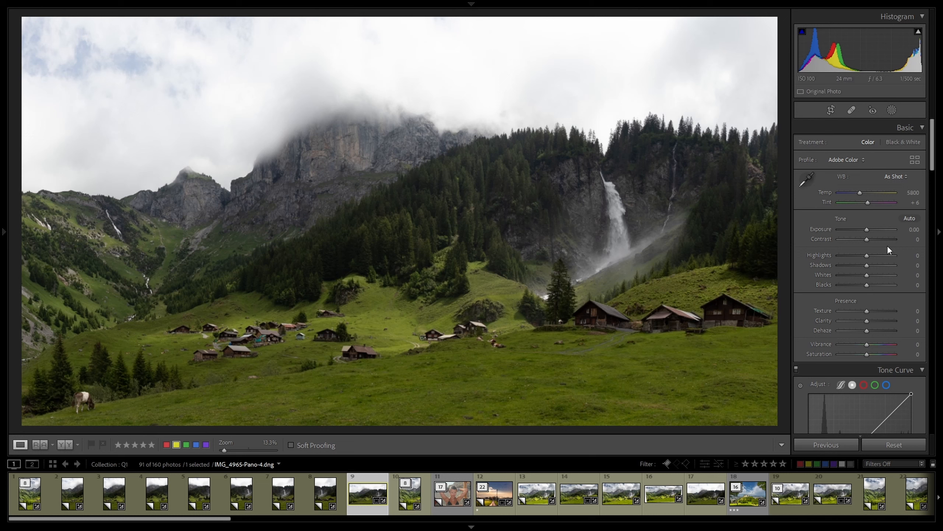
Set Highlights to −100 and Shadows to +100, checking the wooden house at 100% zoom.
{"action": "left_click_drag", "start_coordinate": [868, 254], "coordinate": [781, 249]}
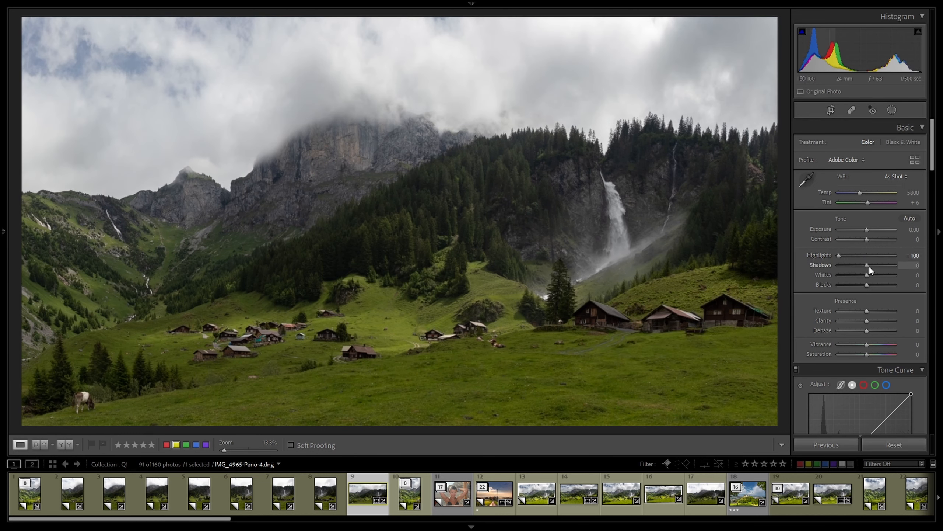
{"action": "left_click_drag", "start_coordinate": [867, 265], "coordinate": [899, 268]}
{"action": "left_click", "coordinate": [611, 320]}
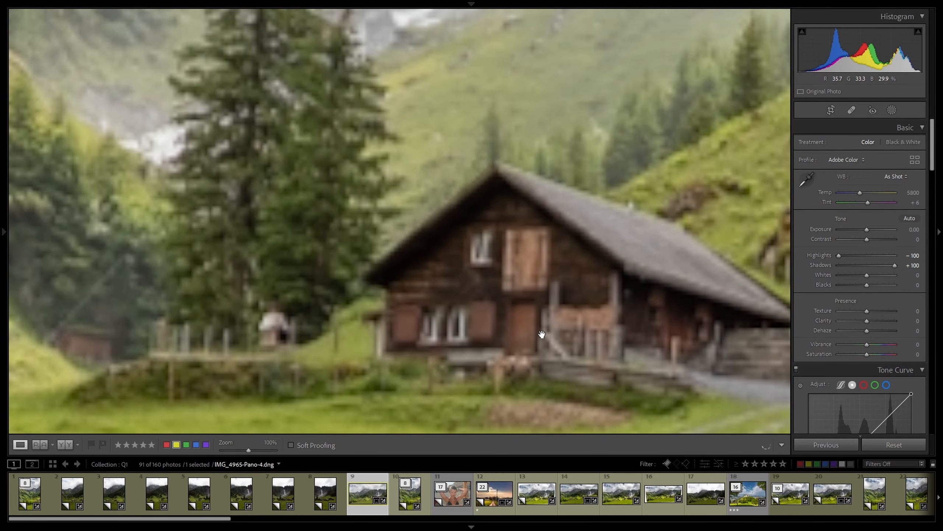
{"action": "left_click", "coordinate": [617, 303]}
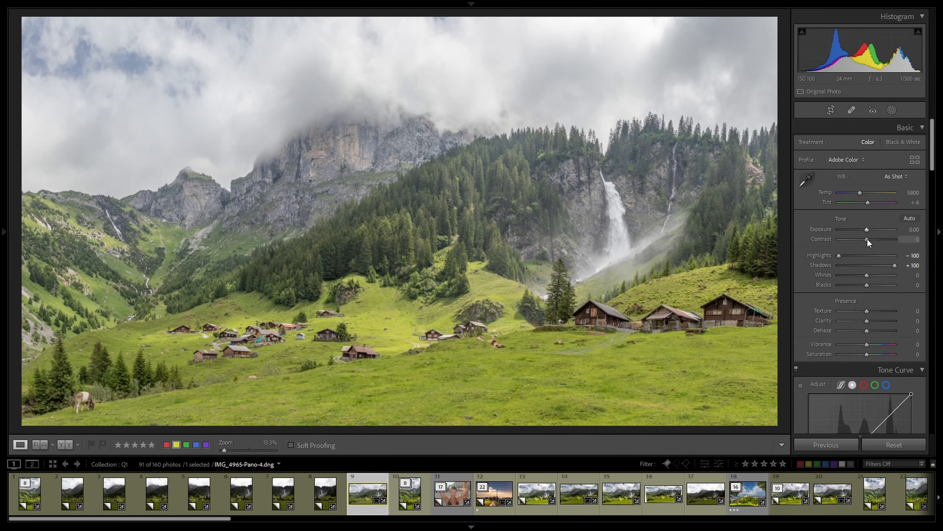
Add Contrast +16, Clarity +23 and Dehaze +11.
{"action": "left_click_drag", "start_coordinate": [867, 238], "coordinate": [871, 238]}
{"action": "left_click_drag", "start_coordinate": [866, 320], "coordinate": [873, 321]}
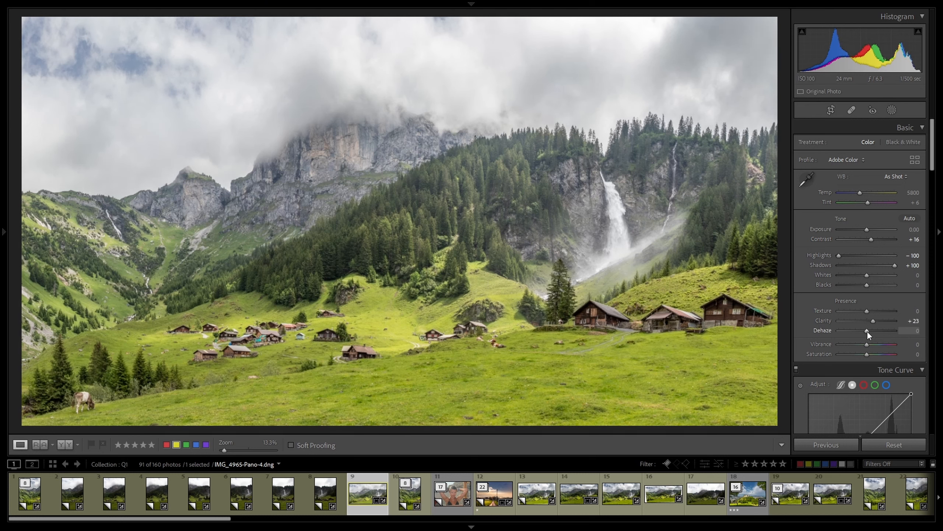
{"action": "left_click_drag", "start_coordinate": [866, 330], "coordinate": [871, 330]}
Set Blacks −5, Whites +19 and Exposure −0.44 while watching the clipping preview.
{"action": "left_click", "coordinate": [868, 286], "text": "alt"}
{"action": "left_click_drag", "start_coordinate": [866, 285], "coordinate": [866, 285]}
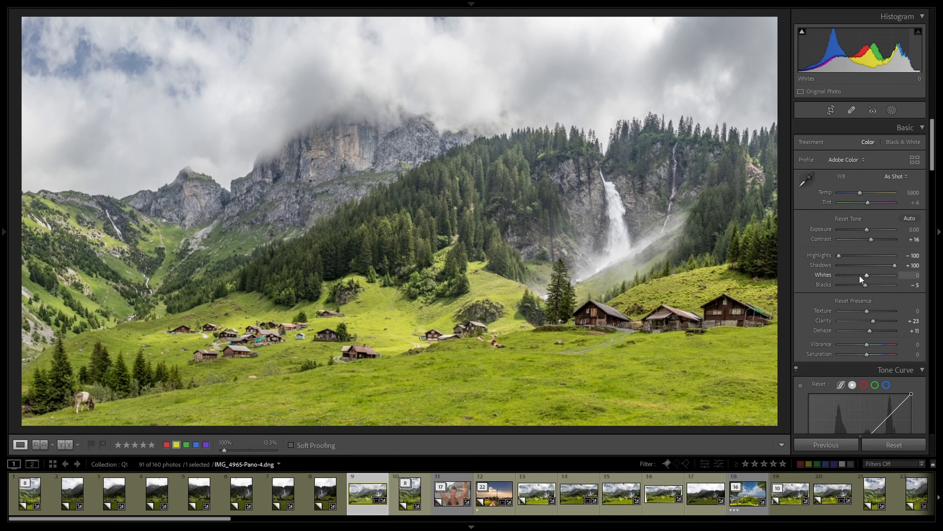
{"action": "left_click_drag", "start_coordinate": [867, 273], "coordinate": [867, 276]}
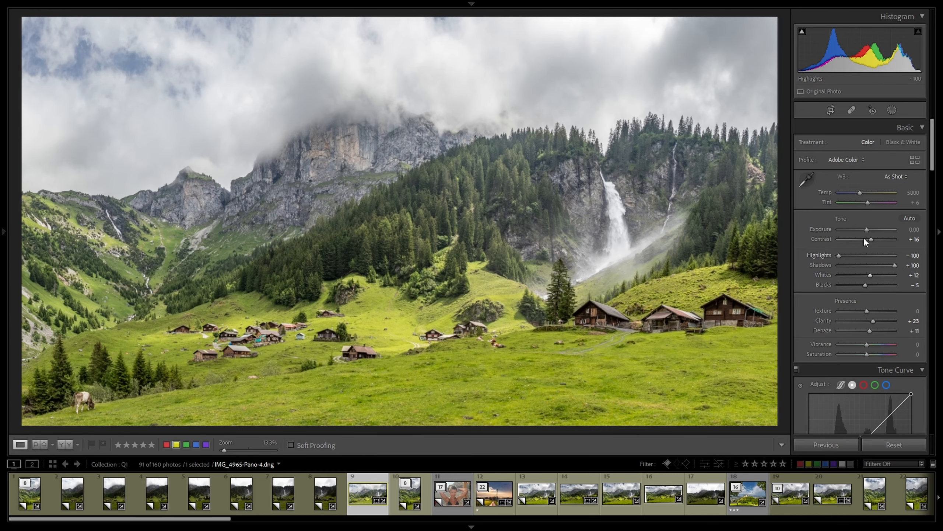
{"action": "left_click_drag", "start_coordinate": [865, 230], "coordinate": [862, 230]}
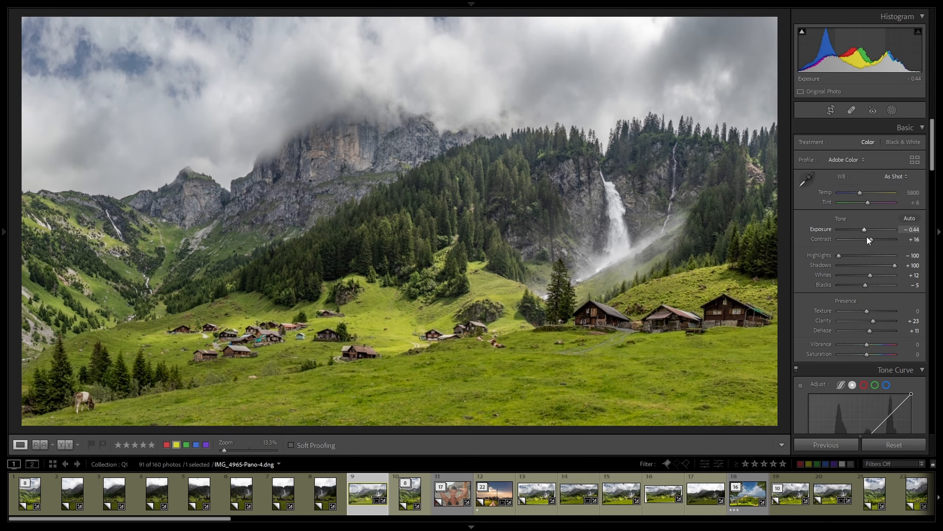
{"action": "key", "text": "alt"}
{"action": "left_click_drag", "start_coordinate": [873, 275], "coordinate": [873, 275]}
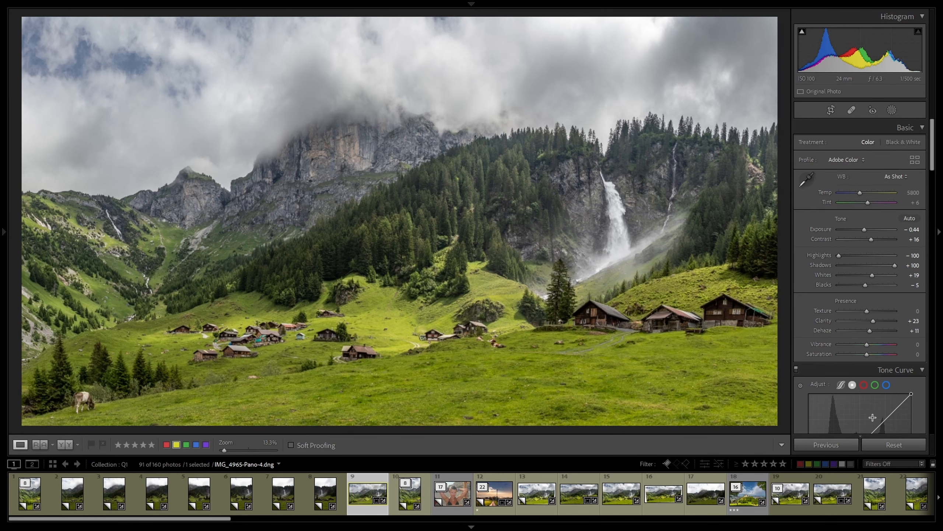
Undo an accidental reset, then set Vibrance to +11 and Saturation to +4.
{"action": "left_click", "coordinate": [893, 443]}
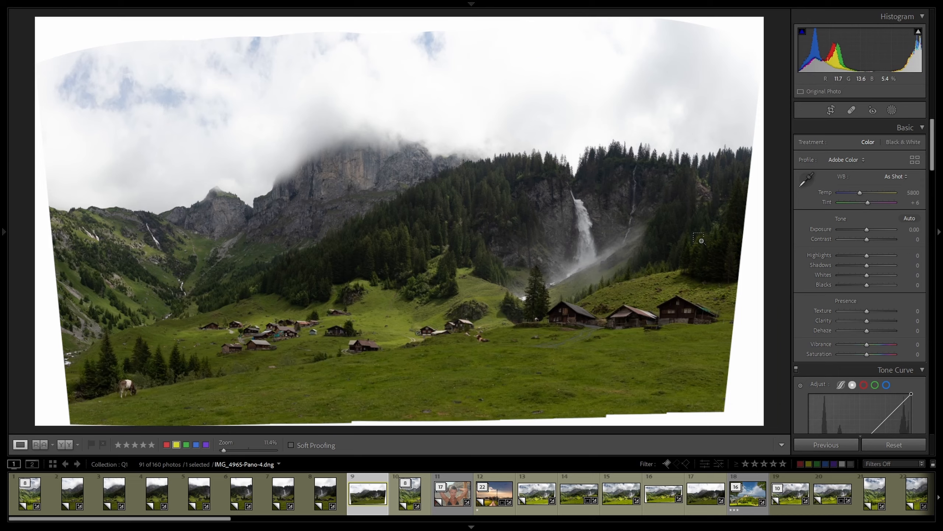
{"action": "key", "text": "ctrl+z"}
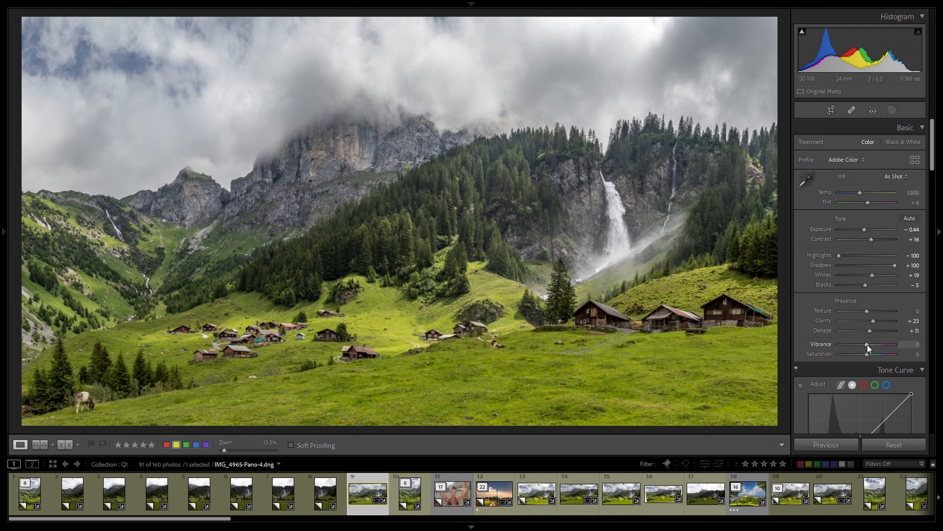
{"action": "mouse_move", "coordinate": [867, 343]}
{"action": "left_mouse_down"}
{"action": "mouse_move", "coordinate": [854, 344]}
{"action": "mouse_move", "coordinate": [868, 345]}
{"action": "left_mouse_up"}
{"action": "left_click_drag", "start_coordinate": [870, 345], "coordinate": [869, 344]}
{"action": "left_click_drag", "start_coordinate": [867, 355], "coordinate": [868, 355]}
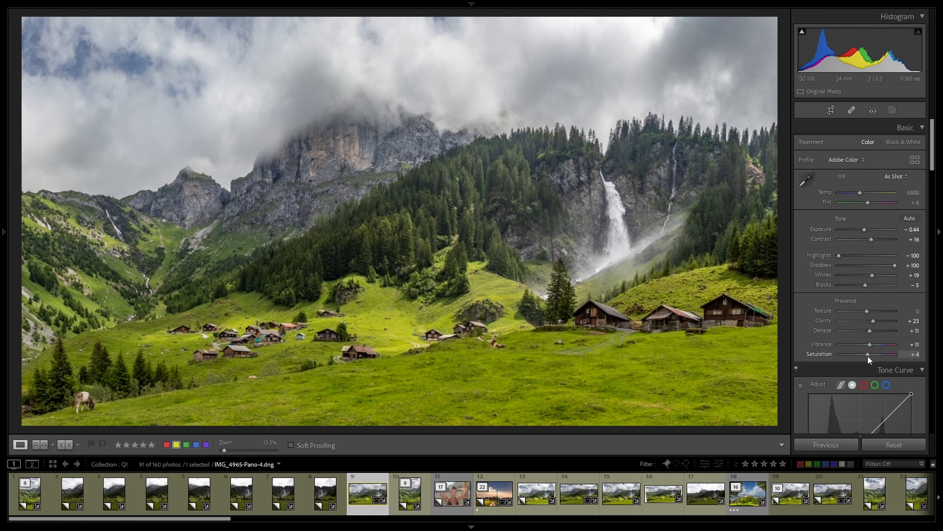
{"action": "scroll", "coordinate": [876, 327], "scroll_direction": "down", "scroll_amount": 10}
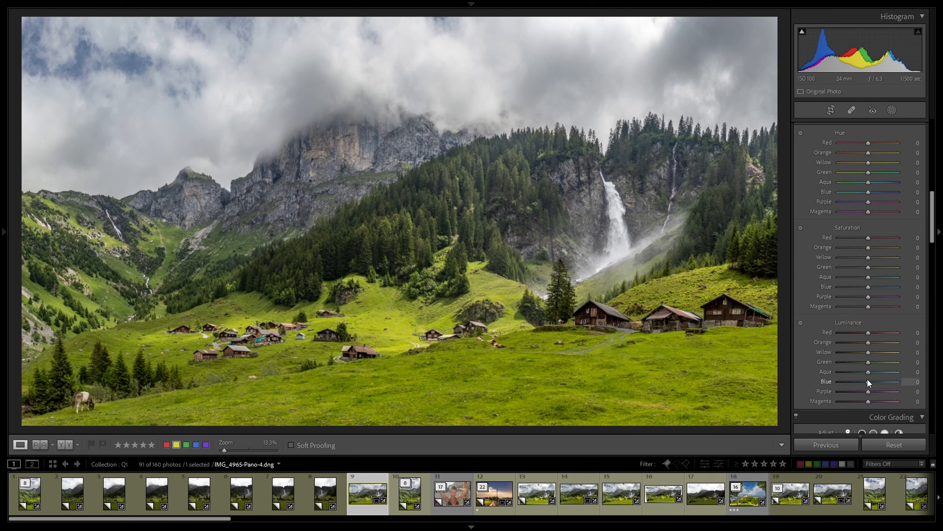
Set HSL Luminance Blue −93, Green +47, Yellow −10, and Saturation Green +22, Yellow +3.
{"action": "left_click_drag", "start_coordinate": [868, 380], "coordinate": [841, 380]}
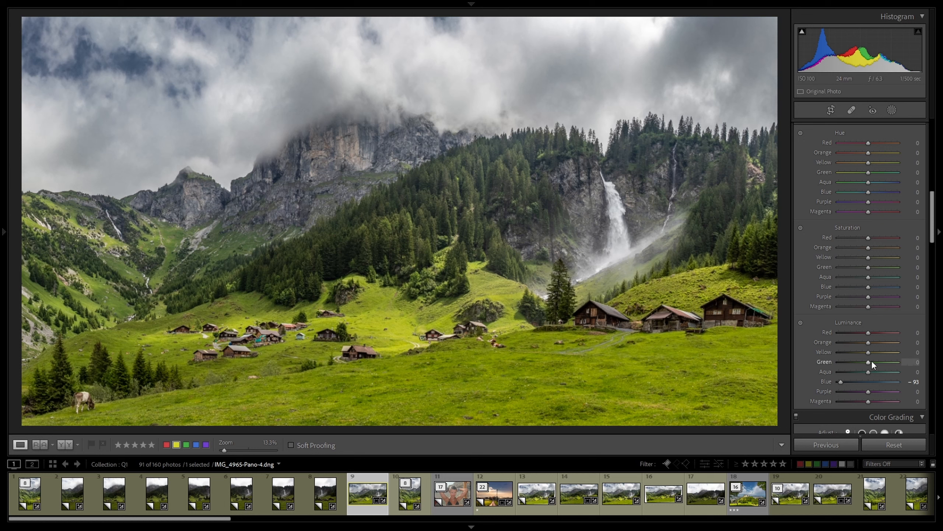
{"action": "mouse_move", "coordinate": [871, 362]}
{"action": "left_mouse_down"}
{"action": "mouse_move", "coordinate": [890, 361]}
{"action": "mouse_move", "coordinate": [845, 353]}
{"action": "mouse_move", "coordinate": [865, 353]}
{"action": "left_mouse_up"}
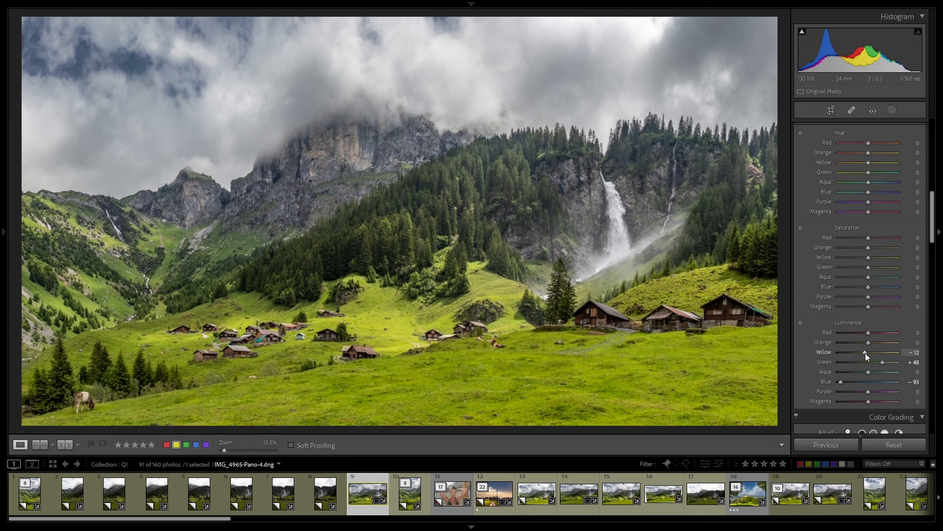
{"action": "double_click", "coordinate": [866, 352]}
{"action": "left_click_drag", "start_coordinate": [866, 351], "coordinate": [881, 361]}
{"action": "mouse_move", "coordinate": [868, 267]}
{"action": "left_mouse_down"}
{"action": "mouse_move", "coordinate": [893, 271]}
{"action": "mouse_move", "coordinate": [853, 259]}
{"action": "mouse_move", "coordinate": [870, 265]}
{"action": "left_mouse_up"}
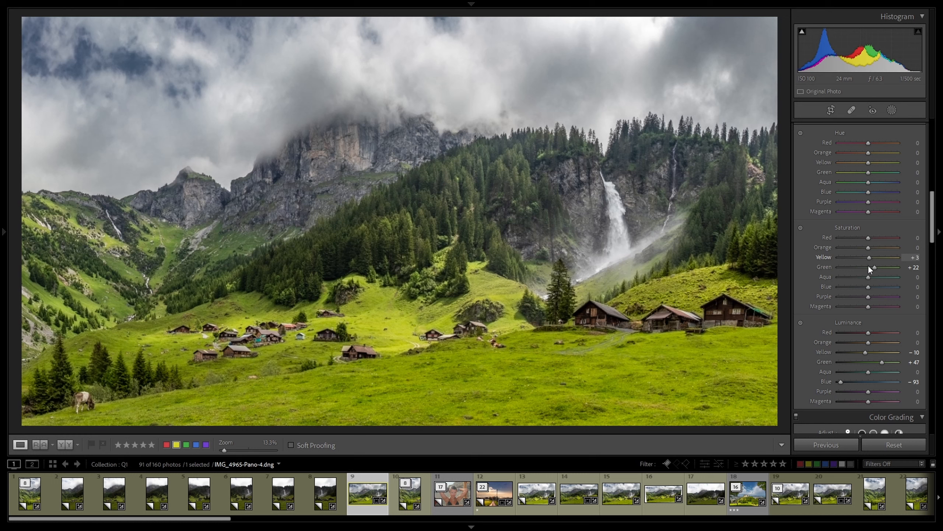